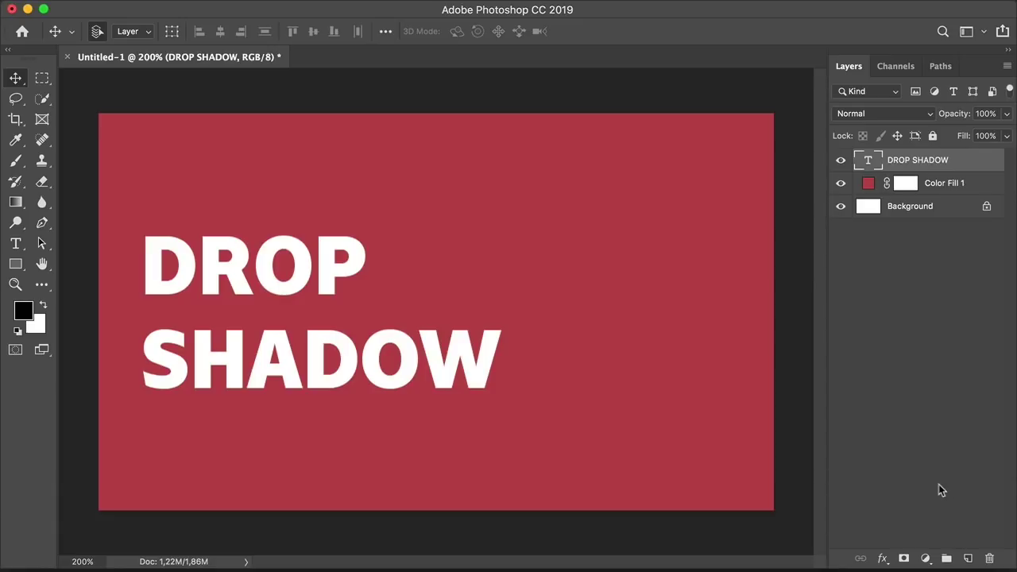
Open the DROP SHADOW text layer's layer style settings and enable the Drop Shadow effect
click(883, 559)
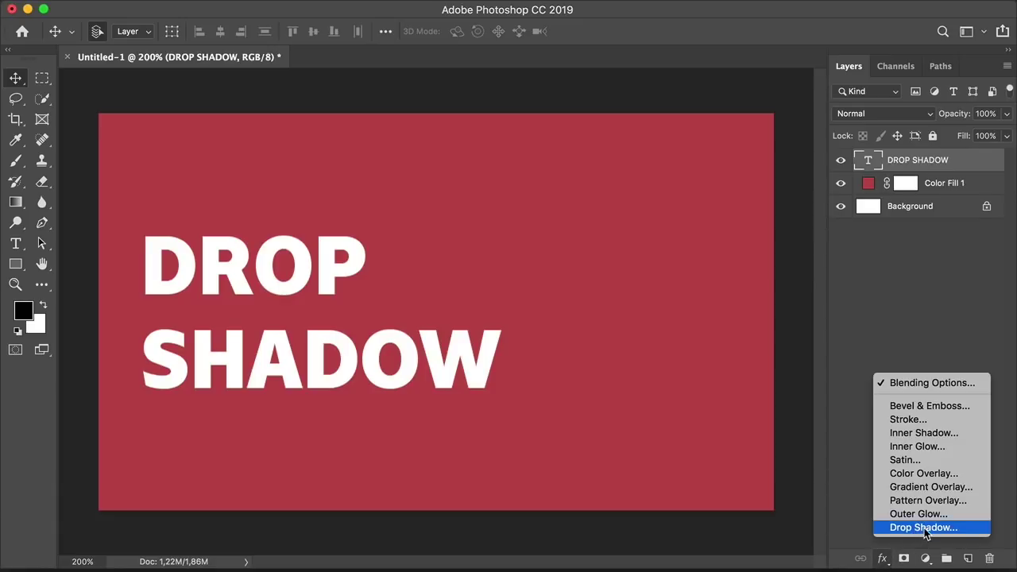
click(945, 300)
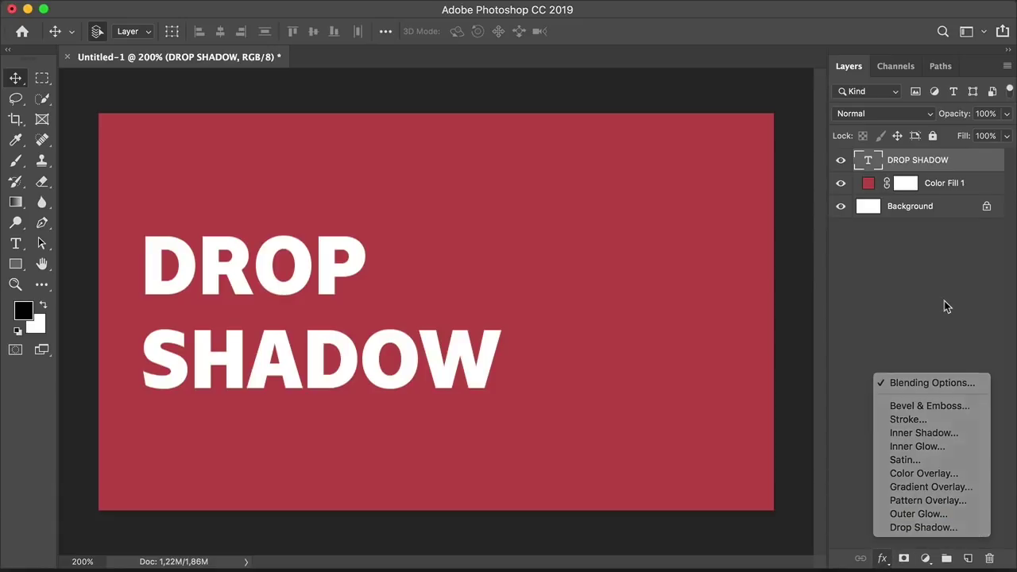
double_click(969, 163)
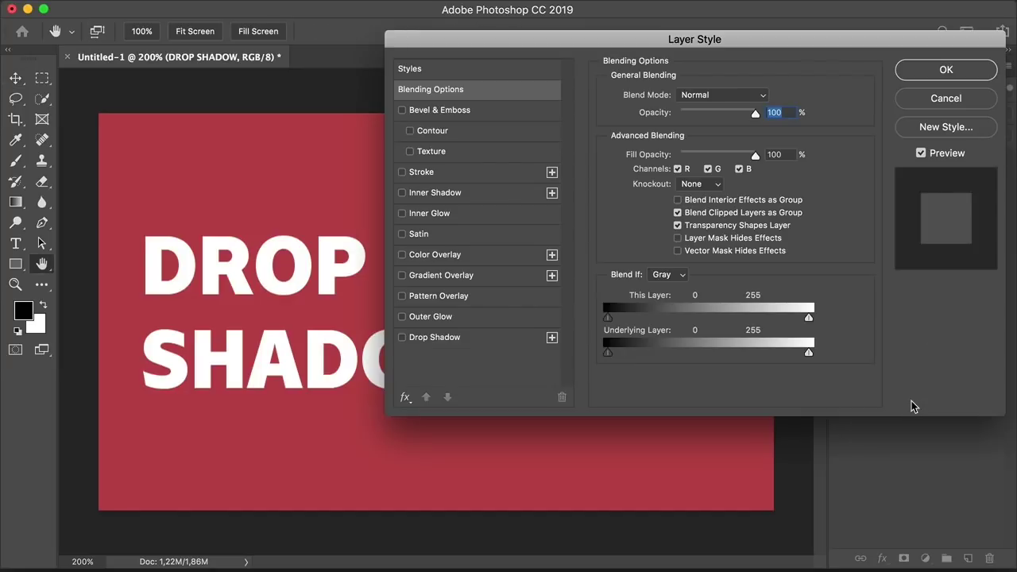
drag(693, 35, 680, 51)
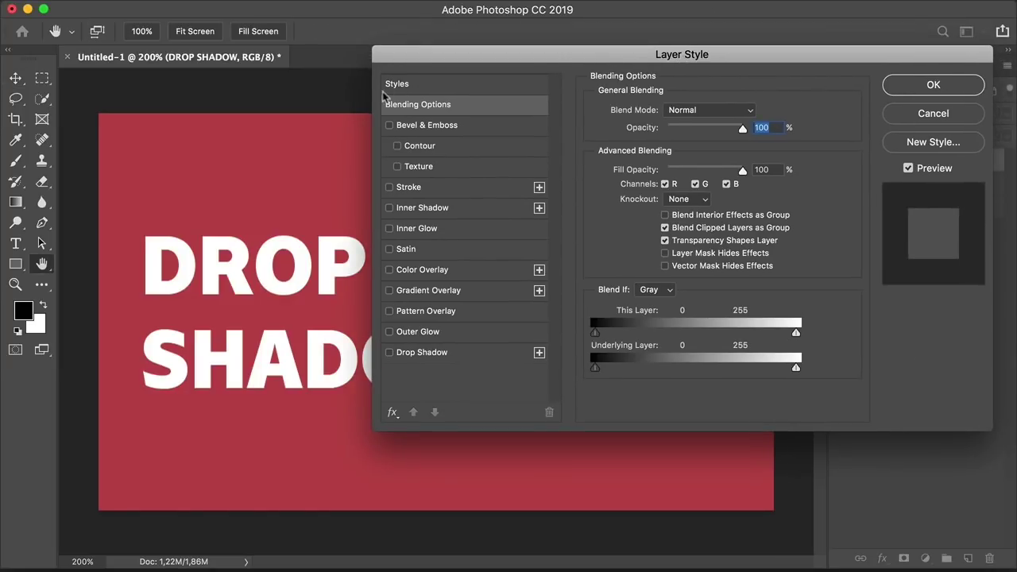
click(425, 354)
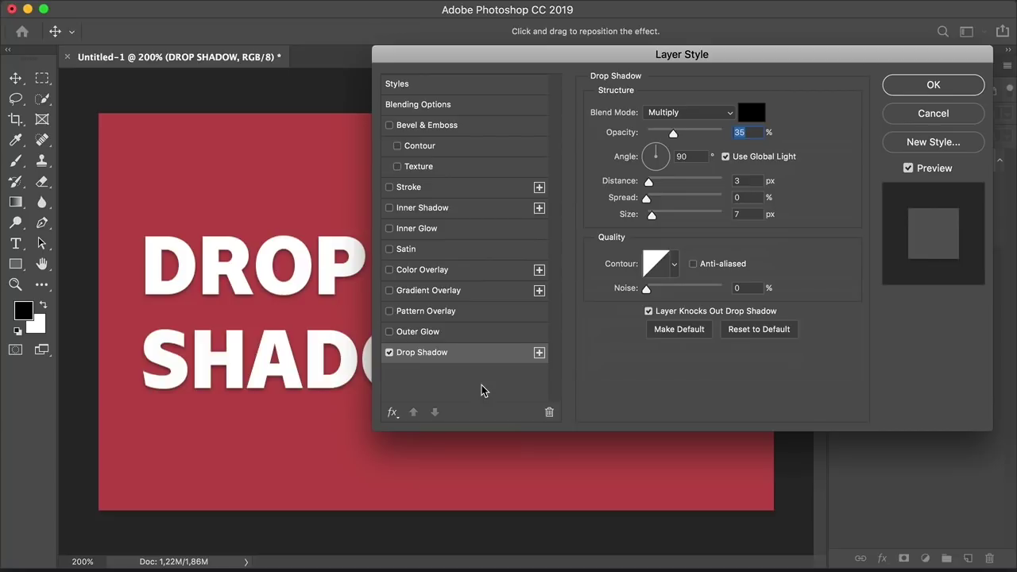
Try the Darken and Overlay blend modes on the drop shadow and return it to Multiply
click(700, 112)
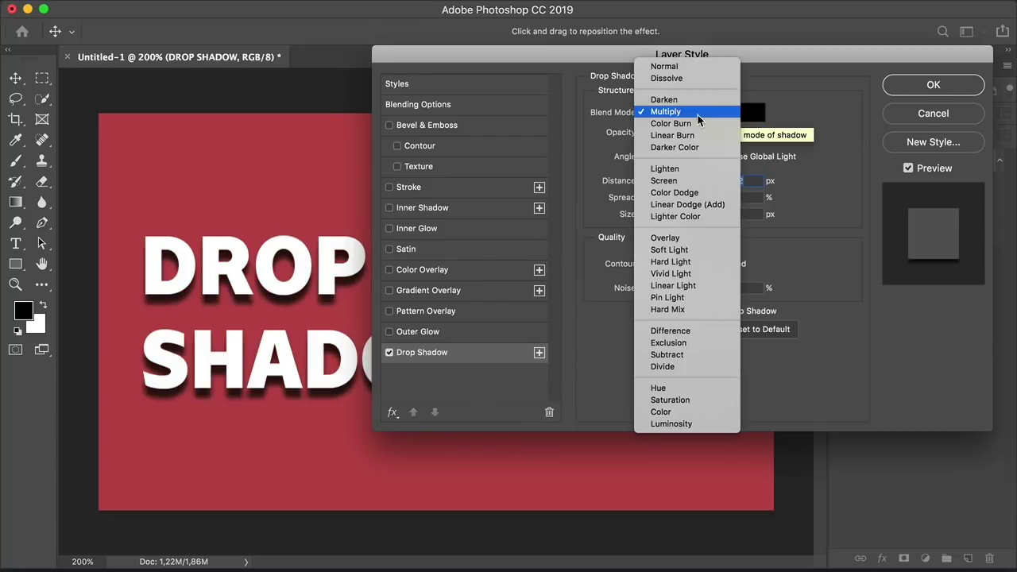
click(699, 101)
click(693, 114)
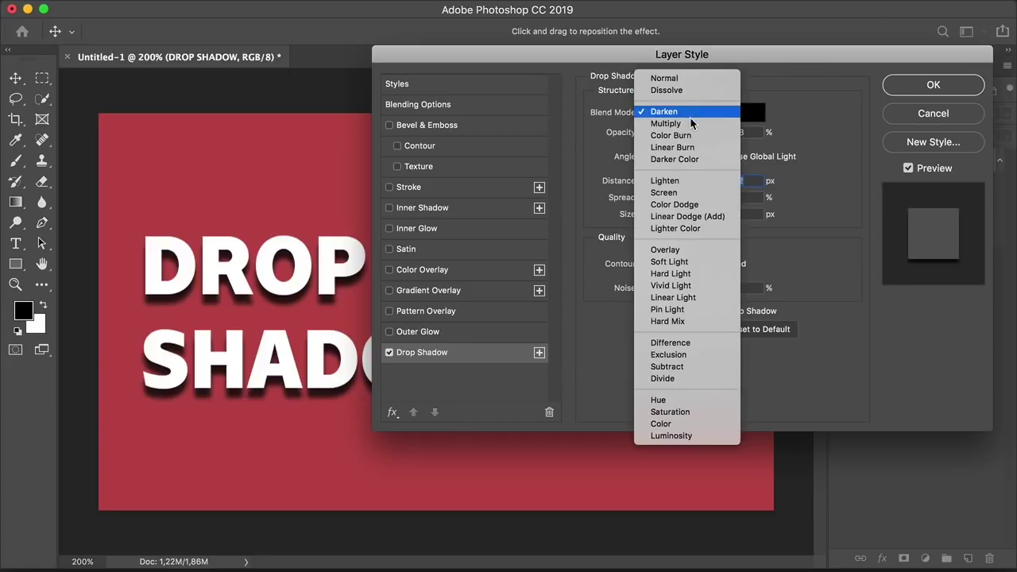
click(693, 254)
click(684, 112)
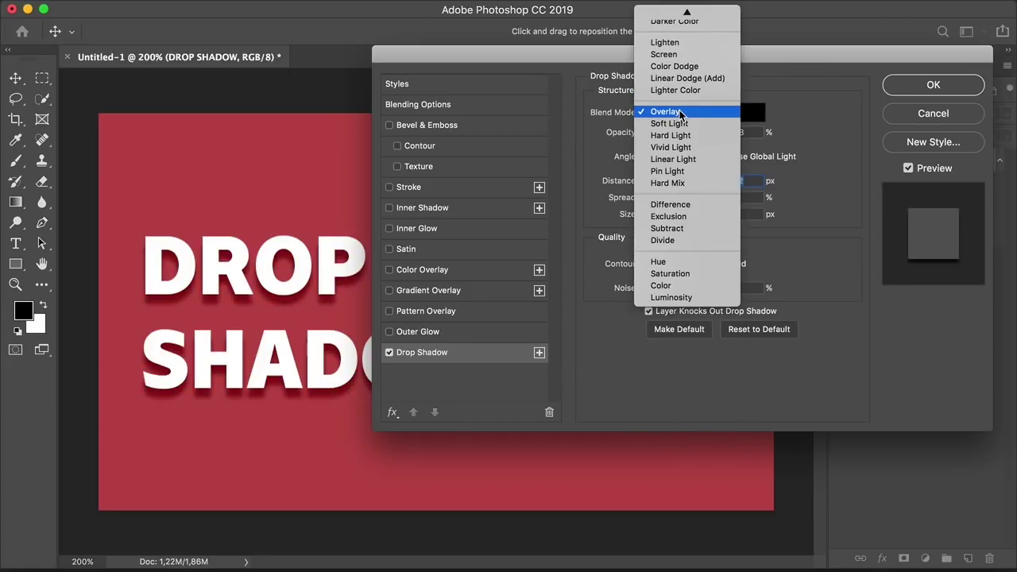
scroll(690, 84, up, 3)
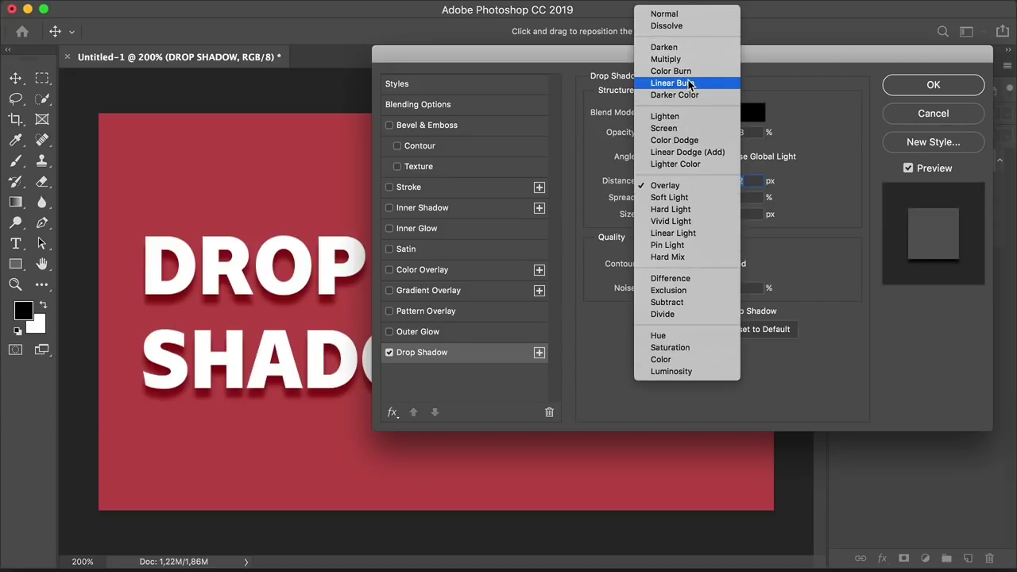
click(688, 56)
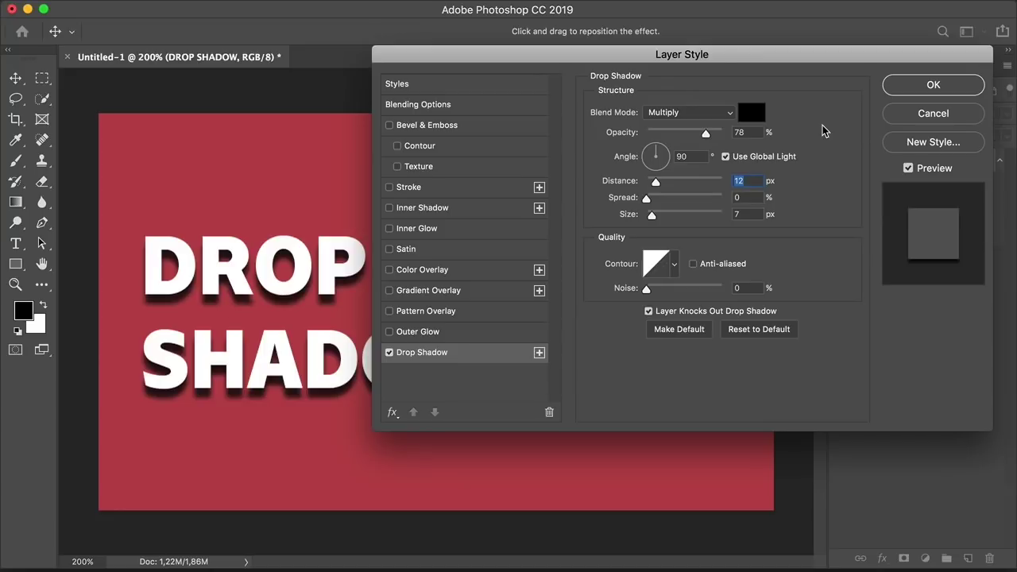
Try a medium blue with a hue of 239° as the drop shadow colour
click(751, 113)
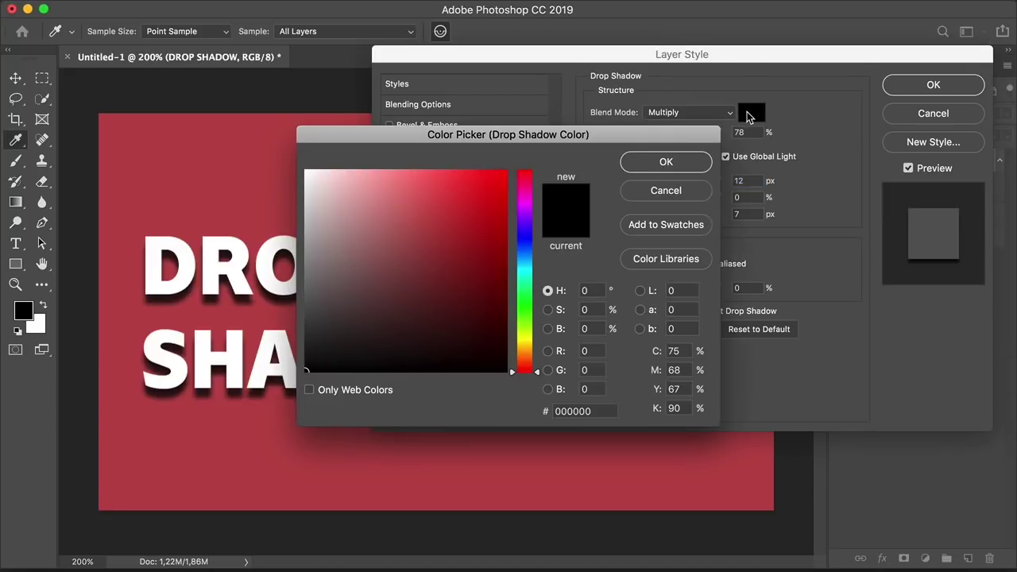
click(525, 238)
drag(508, 137, 659, 128)
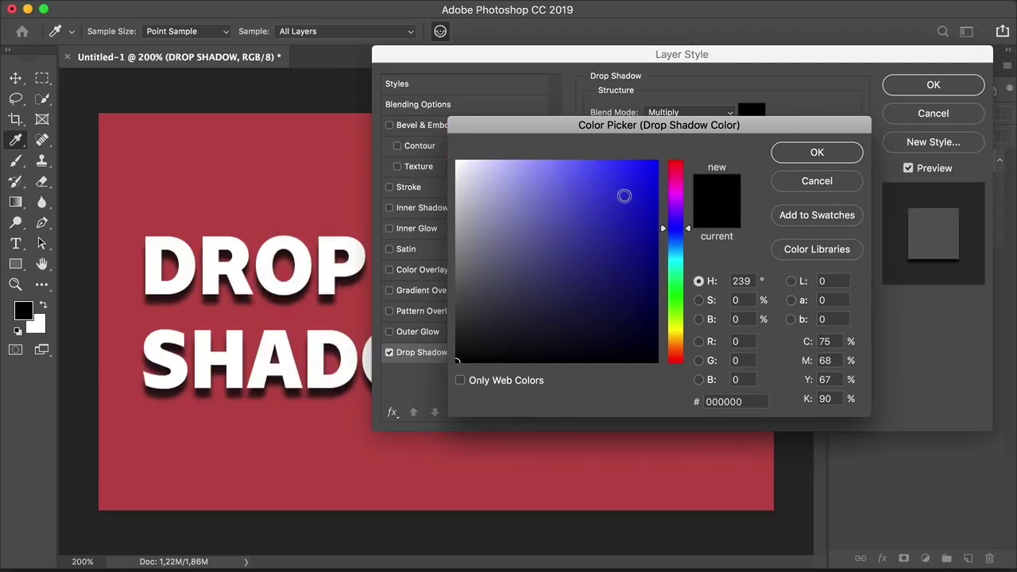
click(624, 197)
drag(624, 197, 682, 163)
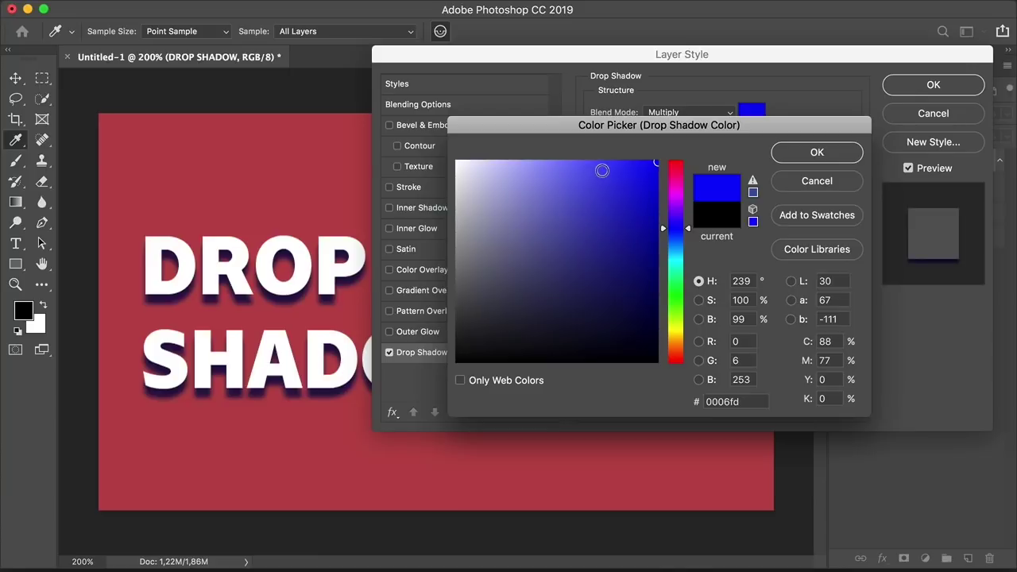
mouse_move(601, 169)
mouse_down()
mouse_move(533, 162)
mouse_move(577, 184)
mouse_move(612, 180)
mouse_up()
click(810, 153)
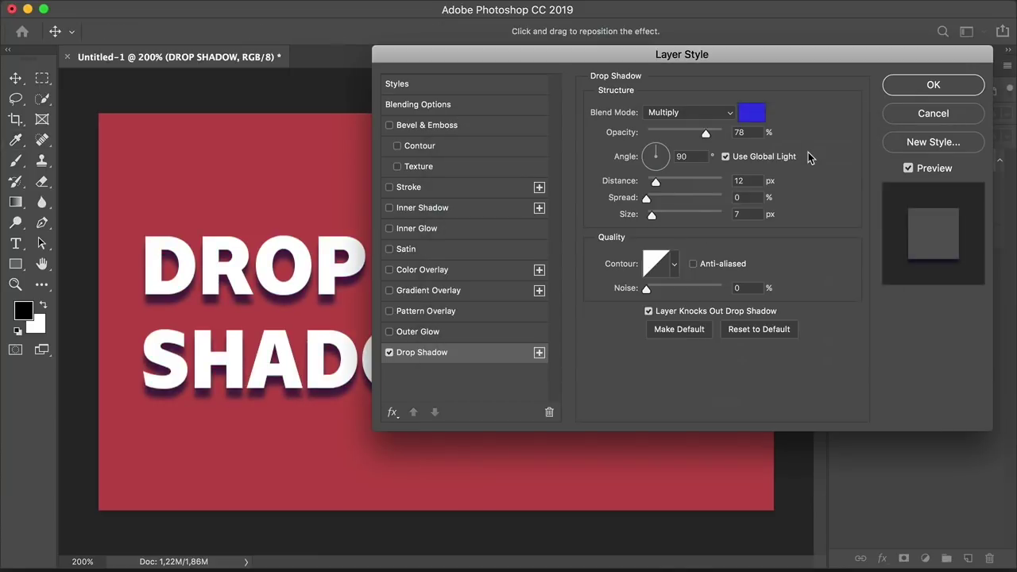
Restore the drop shadow colour to black (000000)
click(752, 111)
drag(474, 345, 455, 364)
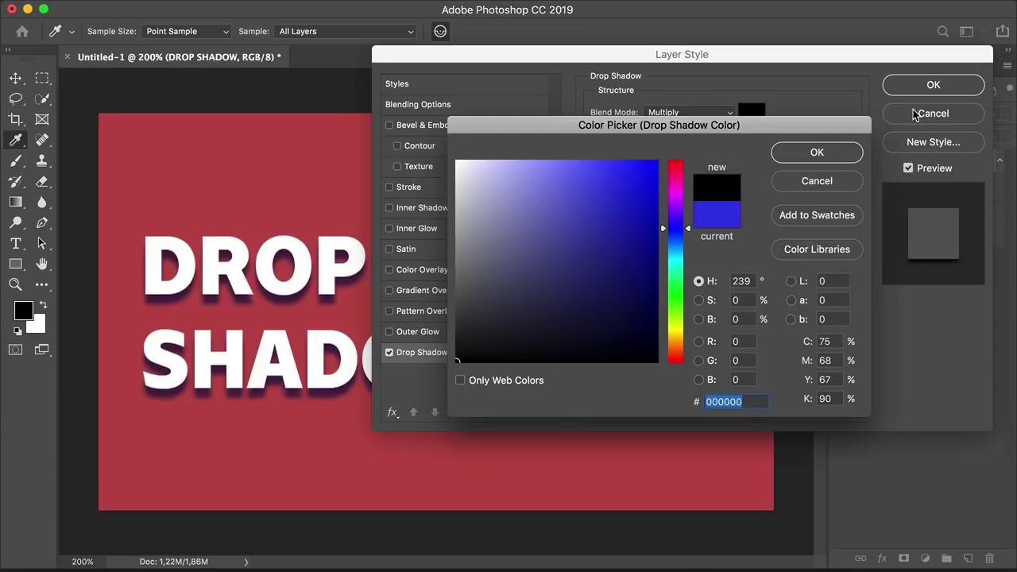
click(831, 151)
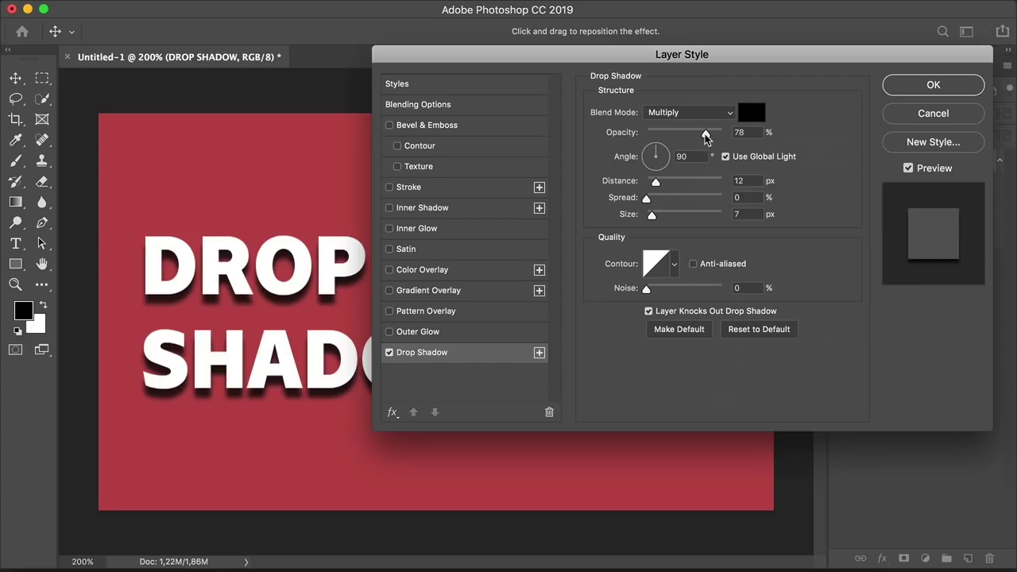
Set the drop shadow's opacity to 44% and reposition the shadow to an angle of about 131° and a distance of 10 px
drag(706, 135, 680, 140)
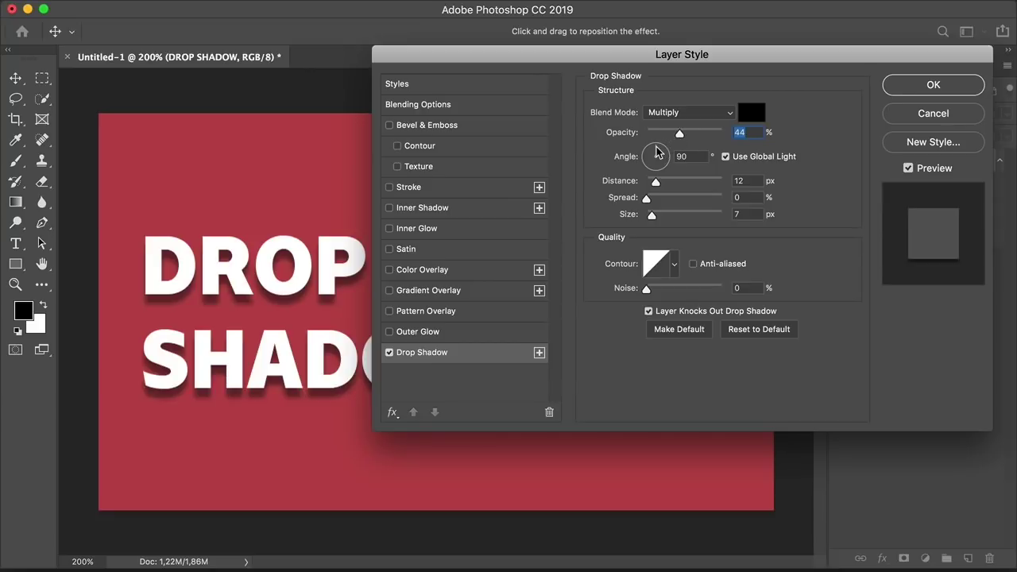
mouse_move(655, 146)
mouse_down()
mouse_move(638, 174)
mouse_move(658, 189)
mouse_move(672, 185)
mouse_move(666, 156)
mouse_move(647, 162)
mouse_up()
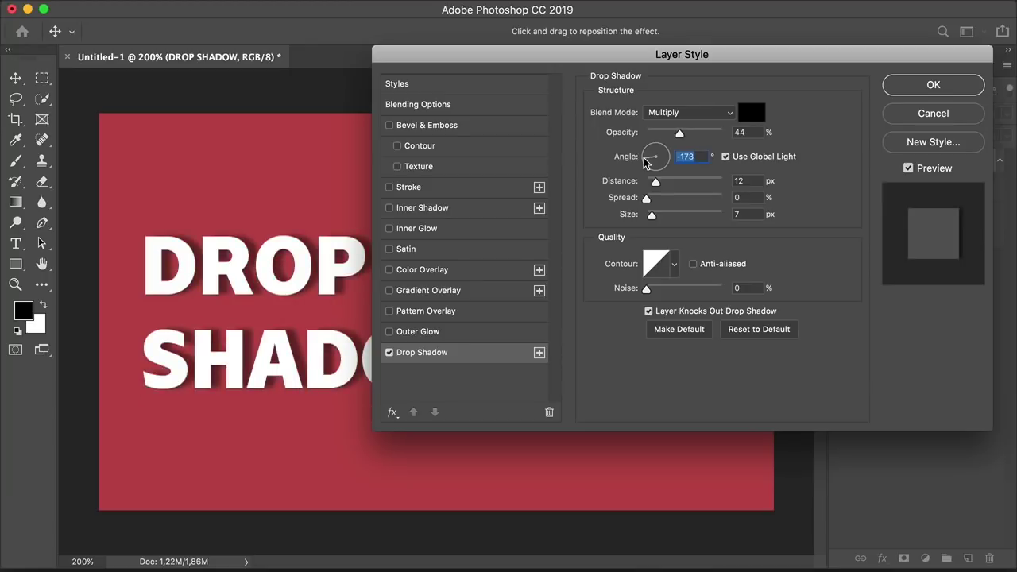
mouse_move(266, 263)
mouse_down()
mouse_move(230, 220)
mouse_move(156, 291)
mouse_move(271, 316)
mouse_move(271, 209)
mouse_move(199, 270)
mouse_move(259, 253)
mouse_move(250, 257)
mouse_up()
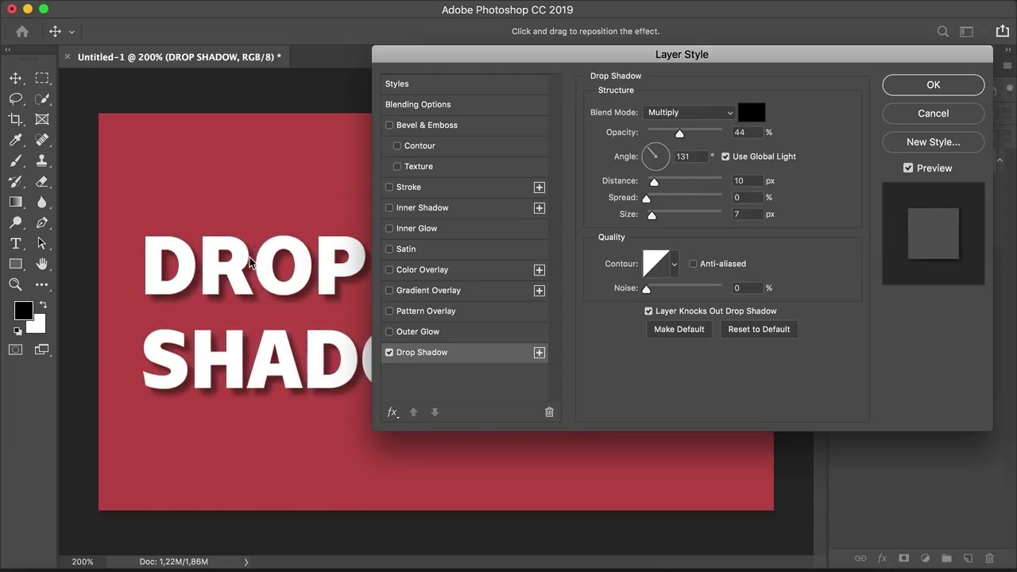
Toggle the shadow's global light option, leaving it on, and reposition the shadow to about 119° at a distance of 8 px
click(726, 157)
click(725, 157)
click(725, 157)
mouse_move(655, 185)
mouse_down()
mouse_move(685, 183)
mouse_move(663, 183)
mouse_up()
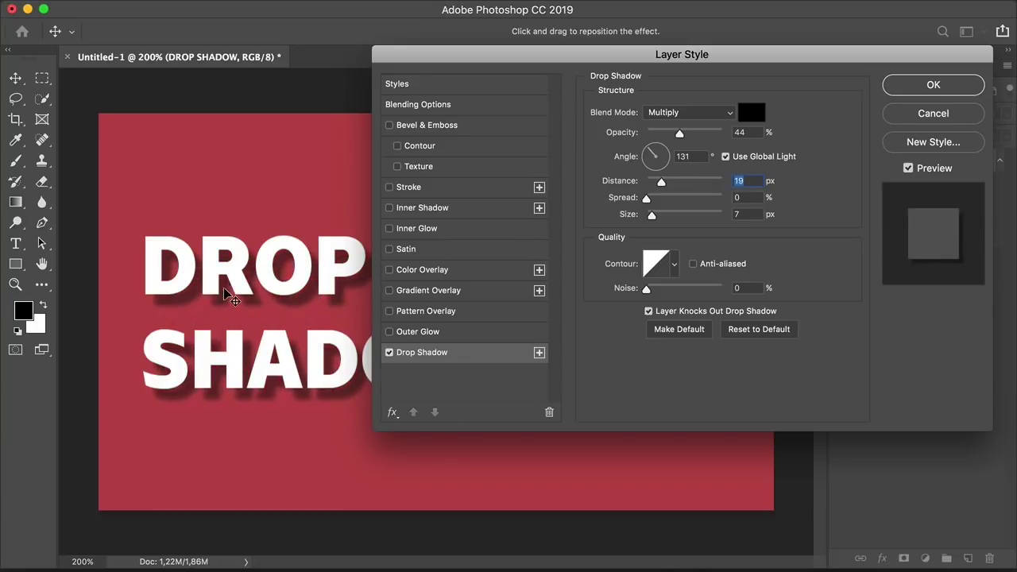
mouse_move(225, 288)
mouse_down()
mouse_move(311, 340)
mouse_move(277, 332)
mouse_move(218, 283)
mouse_up()
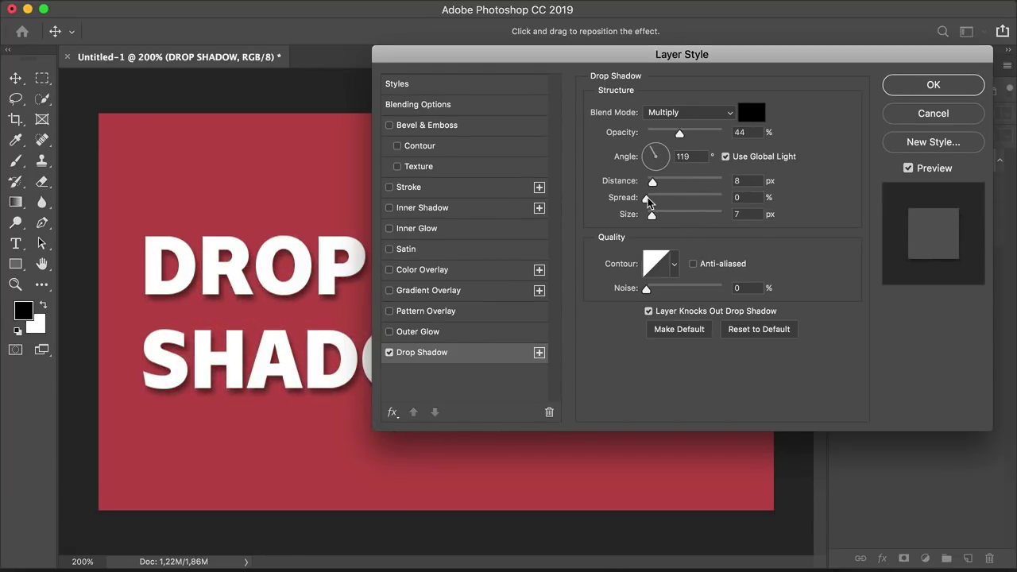
Try the drop shadow's spread at 100% and return it to 0%
drag(648, 199, 754, 199)
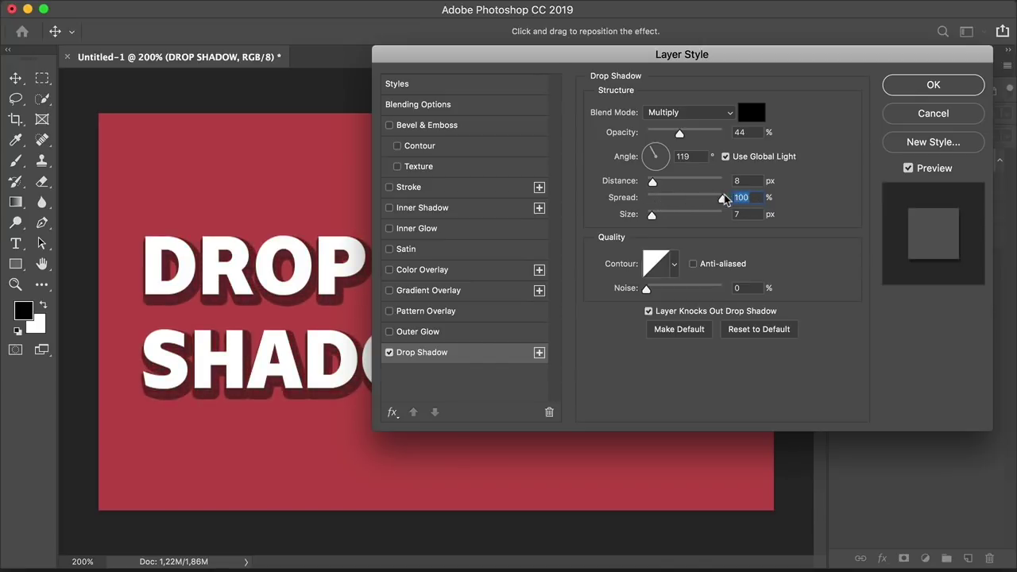
drag(723, 194, 639, 200)
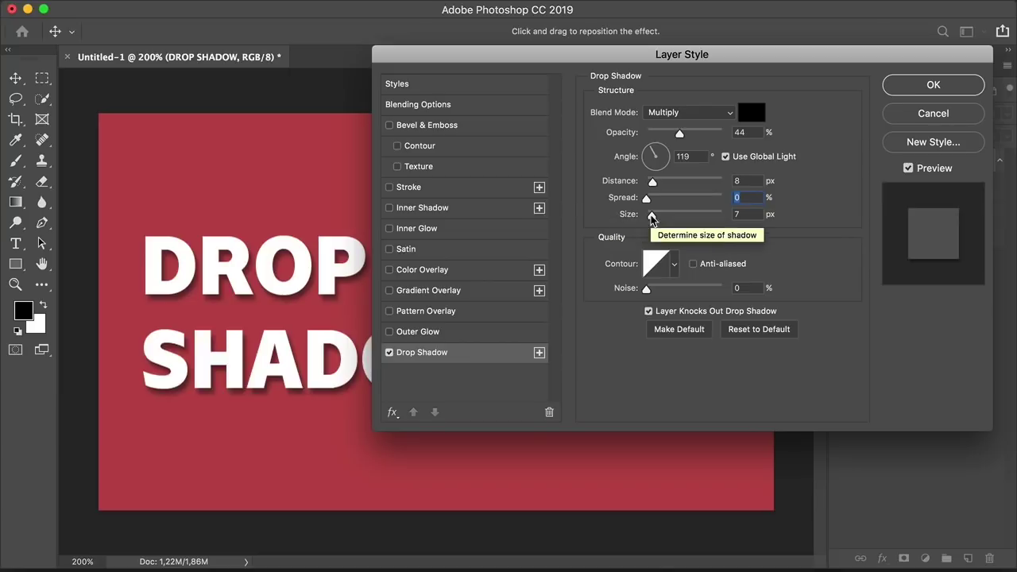
Set the drop shadow's size to 0 px and its angle to 142°
mouse_move(652, 214)
mouse_down()
mouse_move(664, 218)
mouse_move(646, 220)
mouse_up()
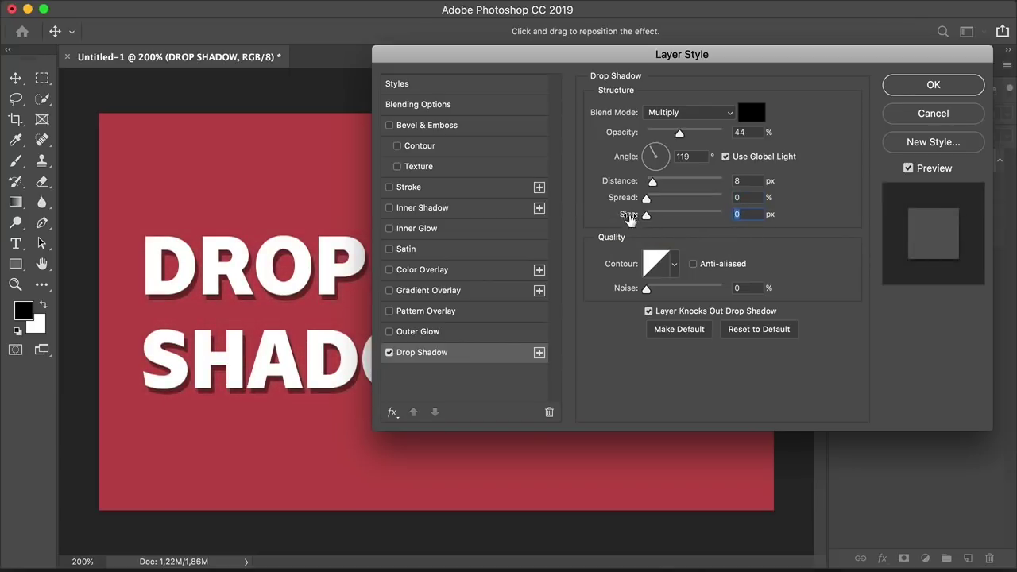
drag(647, 199, 643, 221)
drag(653, 154, 649, 156)
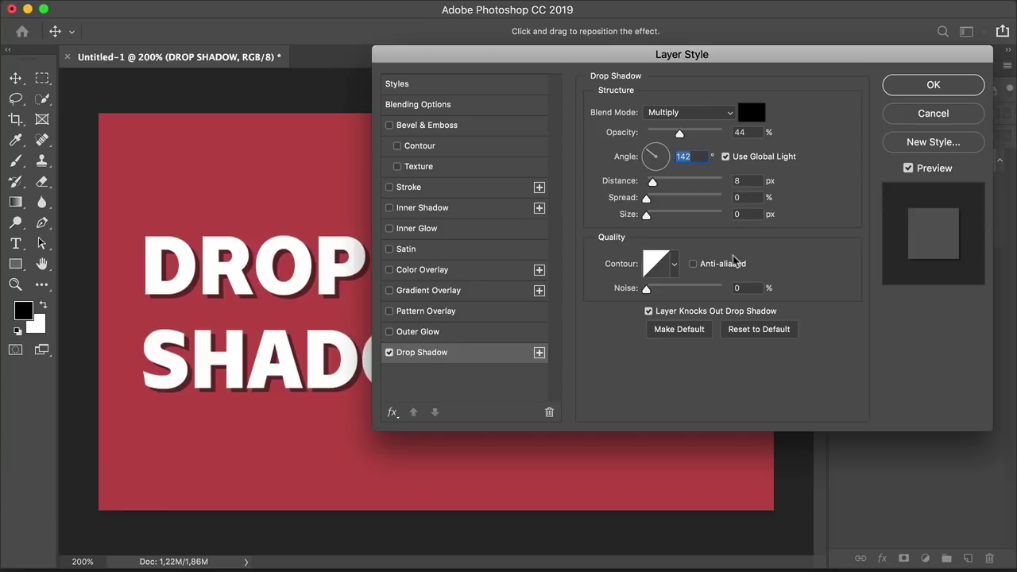
Try several contour presets on the drop shadow with its size raised to 21 px
click(675, 264)
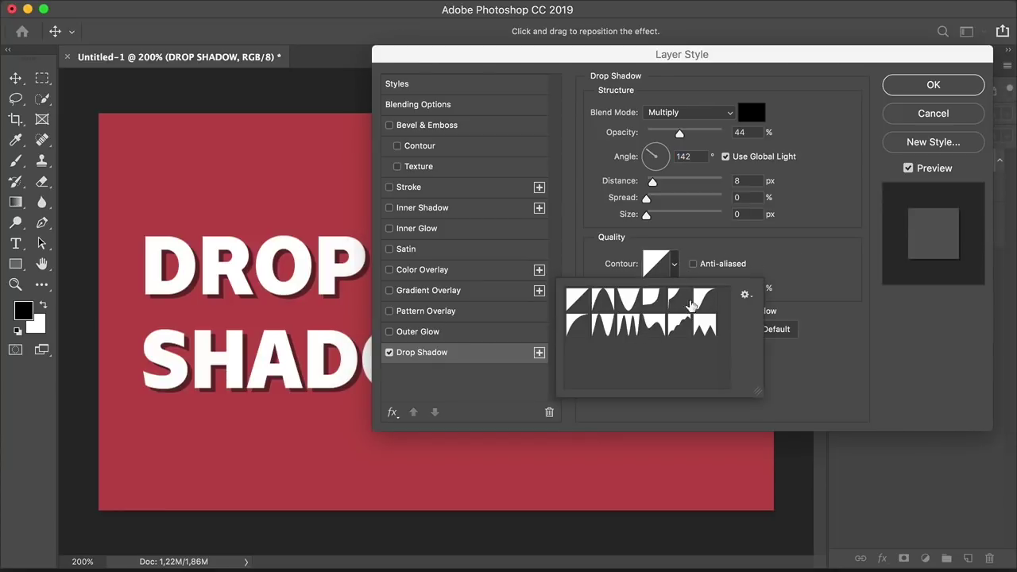
click(699, 304)
click(679, 303)
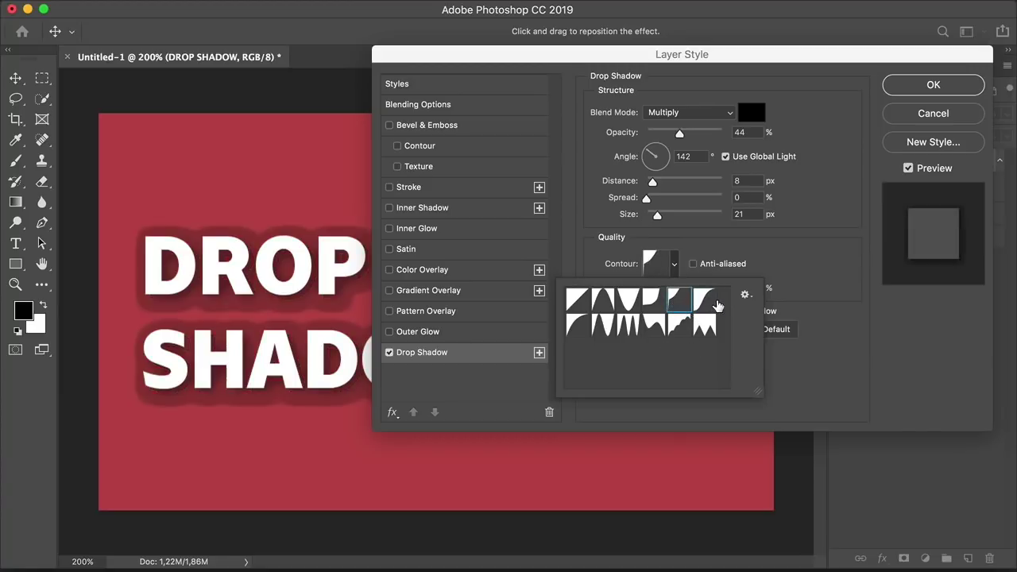
click(714, 305)
click(715, 323)
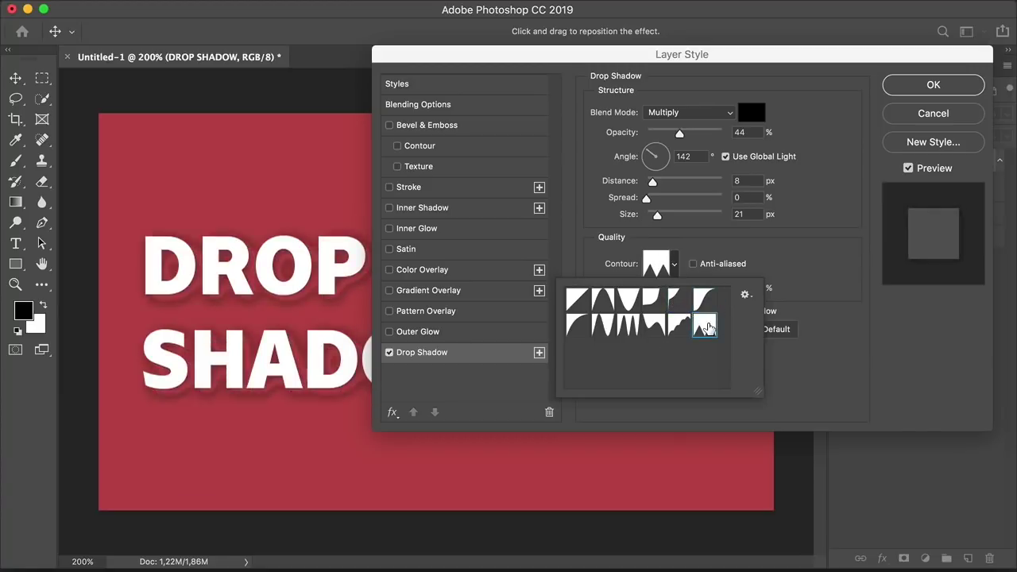
click(681, 326)
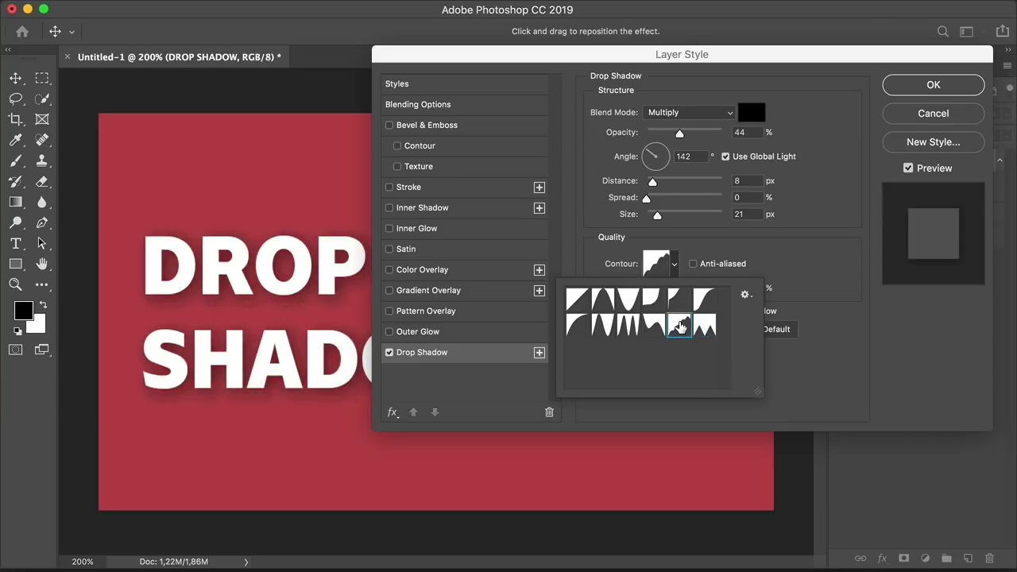
click(601, 307)
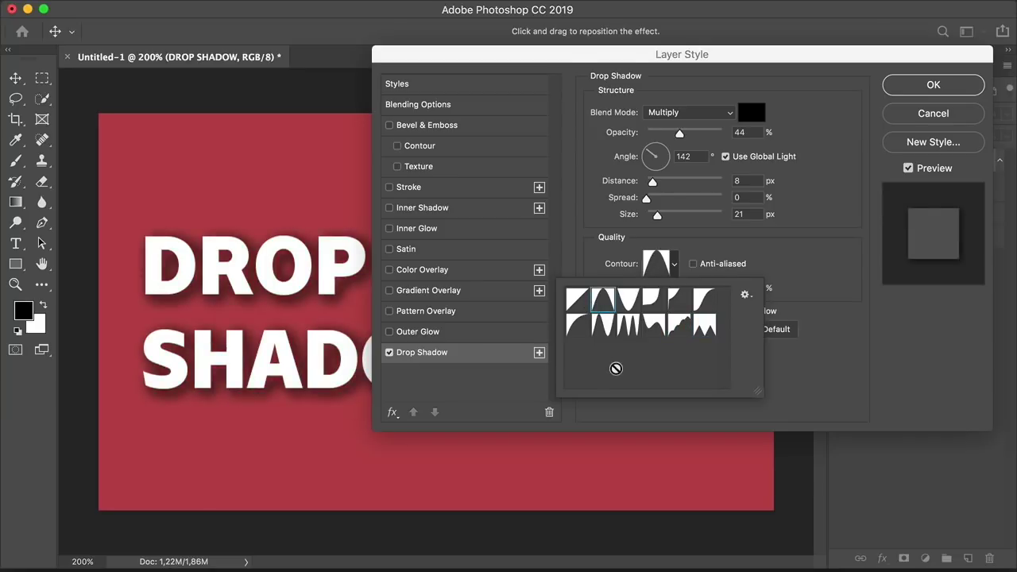
click(628, 301)
Reduce the drop shadow's size to 5 px and restore the straight diagonal contour preset
drag(657, 215, 651, 220)
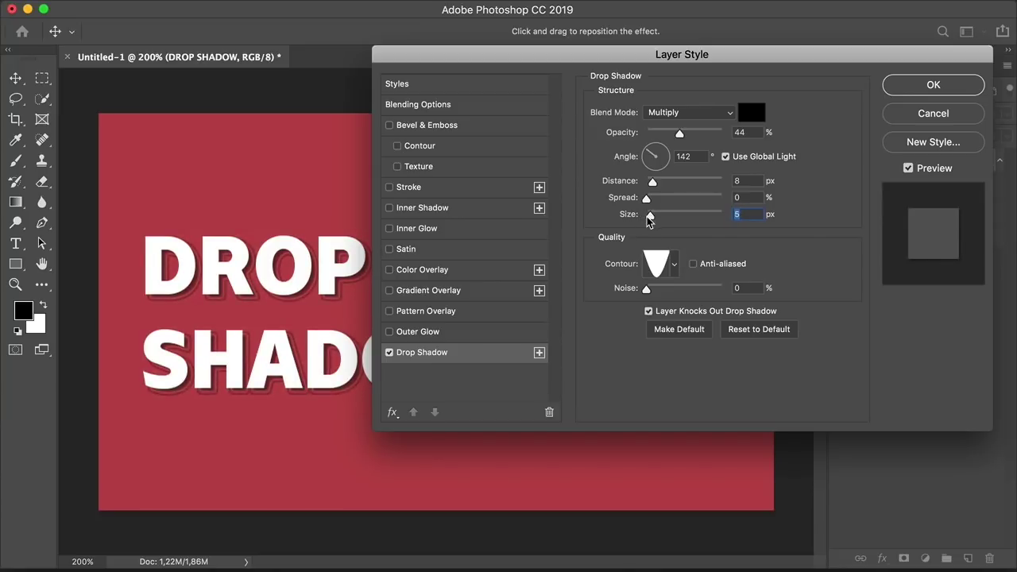
click(674, 264)
click(578, 302)
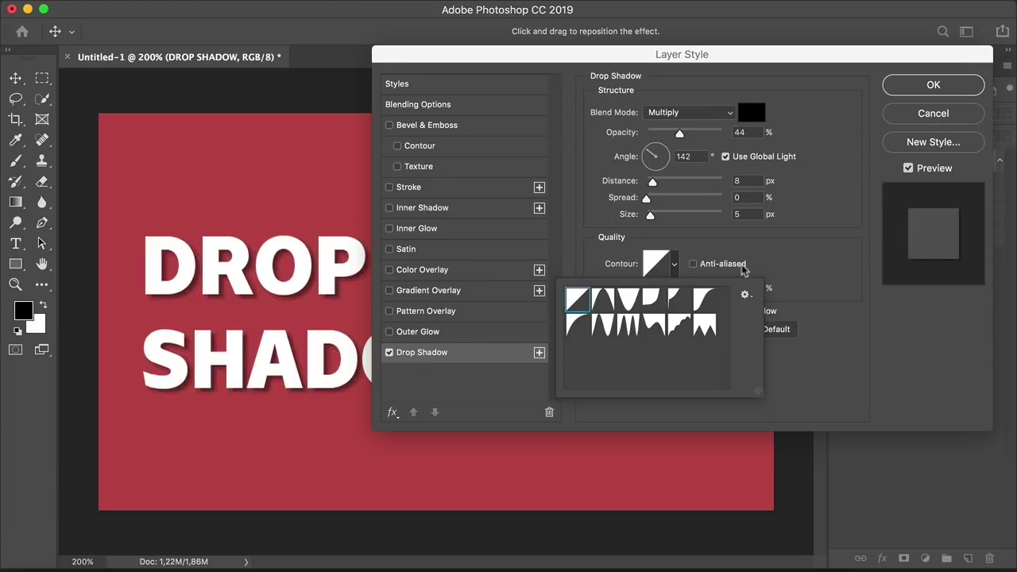
click(764, 258)
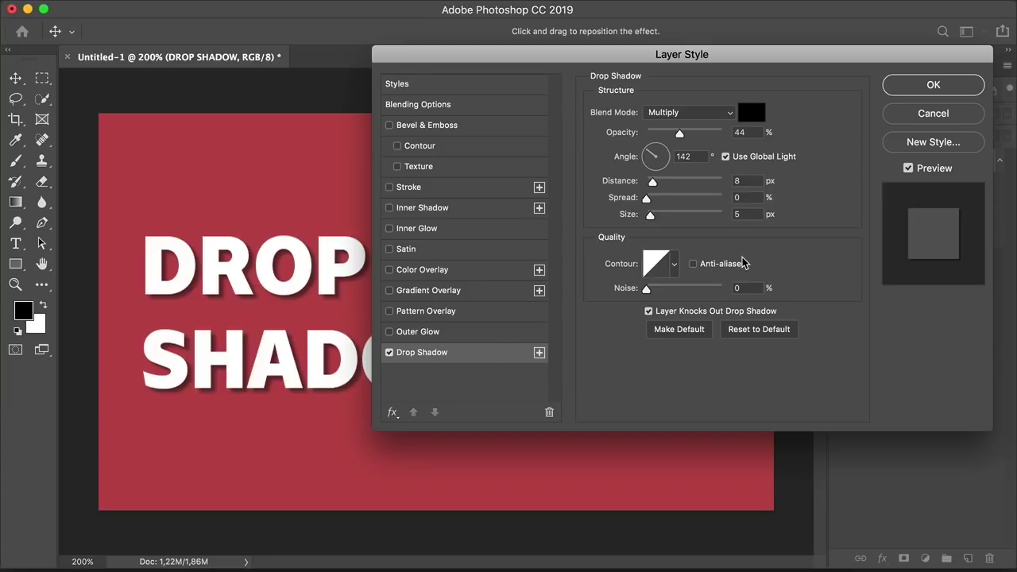
Set the drop shadow's distance to 10 px, its size to 8 px and its noise to 100%
drag(653, 185, 654, 216)
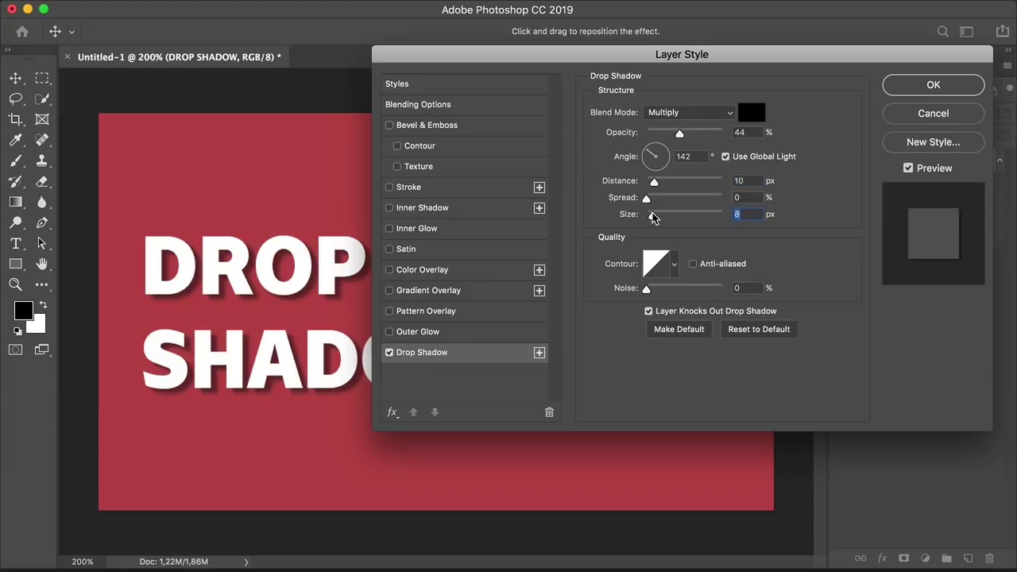
drag(647, 291, 674, 290)
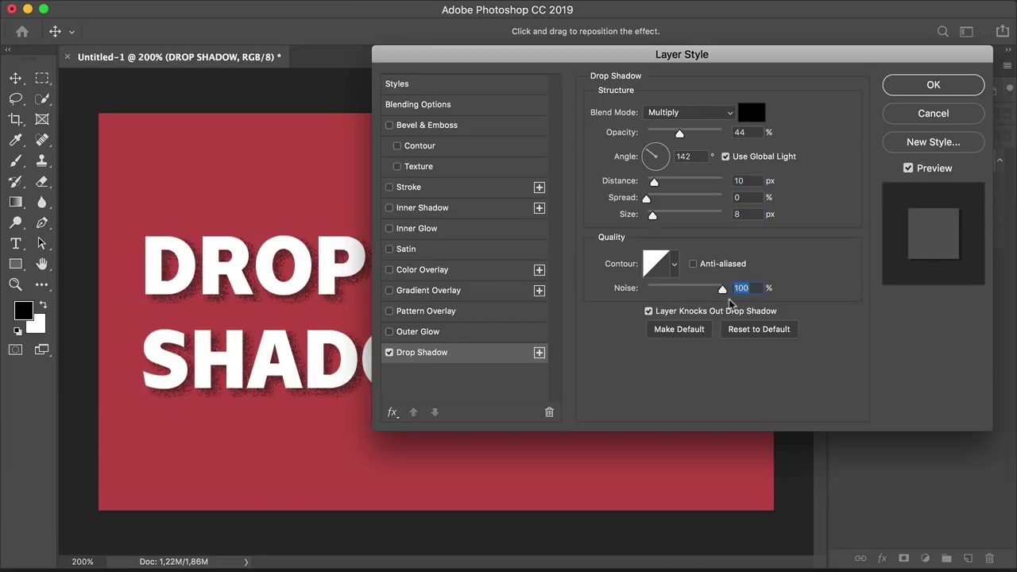
Set the drop shadow's noise to 0%, turn off Layer Knocks Out Drop Shadow and apply the layer style
drag(723, 290, 640, 291)
click(649, 312)
click(938, 85)
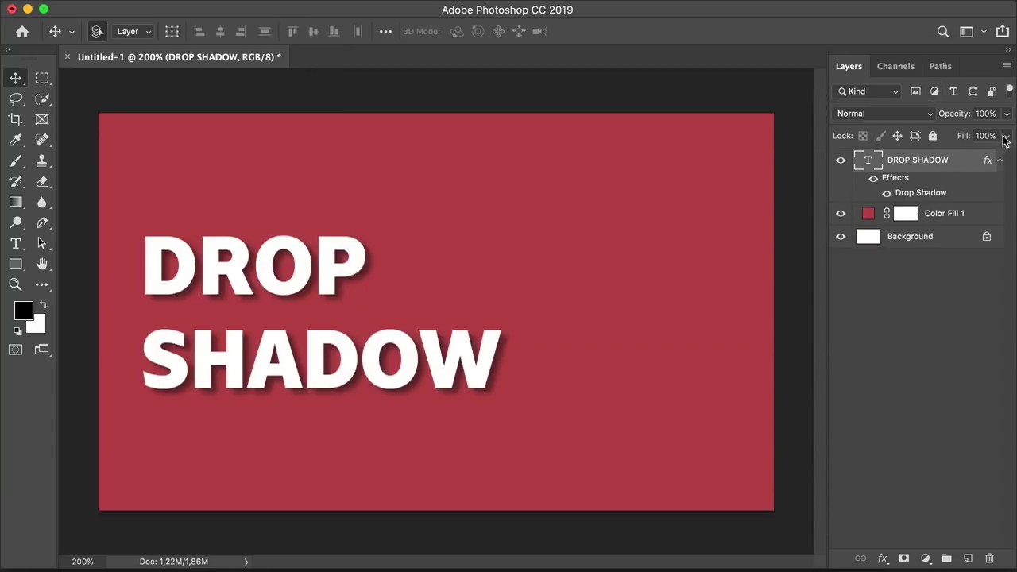
Lower the DROP SHADOW text layer's fill to 0% and turn Layer Knocks Out Drop Shadow back on in its style settings
drag(1008, 139, 939, 192)
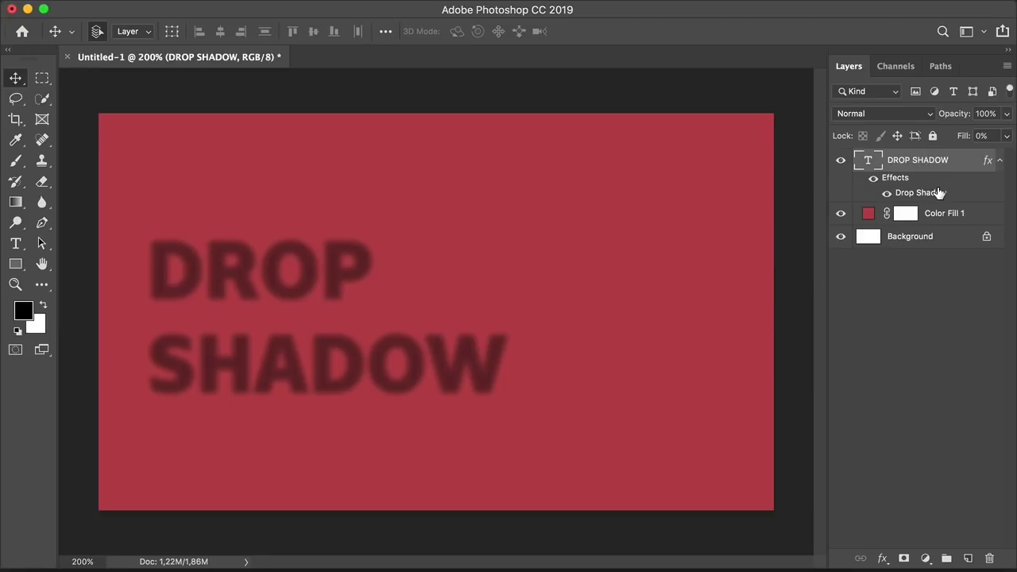
double_click(939, 192)
drag(713, 56, 737, 57)
click(724, 312)
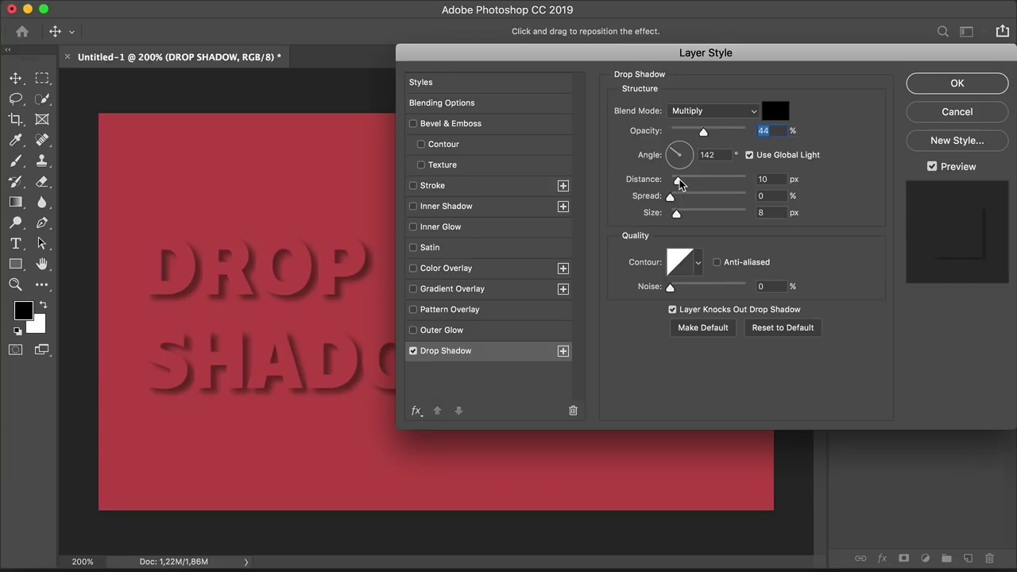
Set the drop shadow's distance to 13 px and its size to 10 px
drag(678, 180, 681, 184)
drag(769, 61, 764, 60)
drag(677, 215, 678, 214)
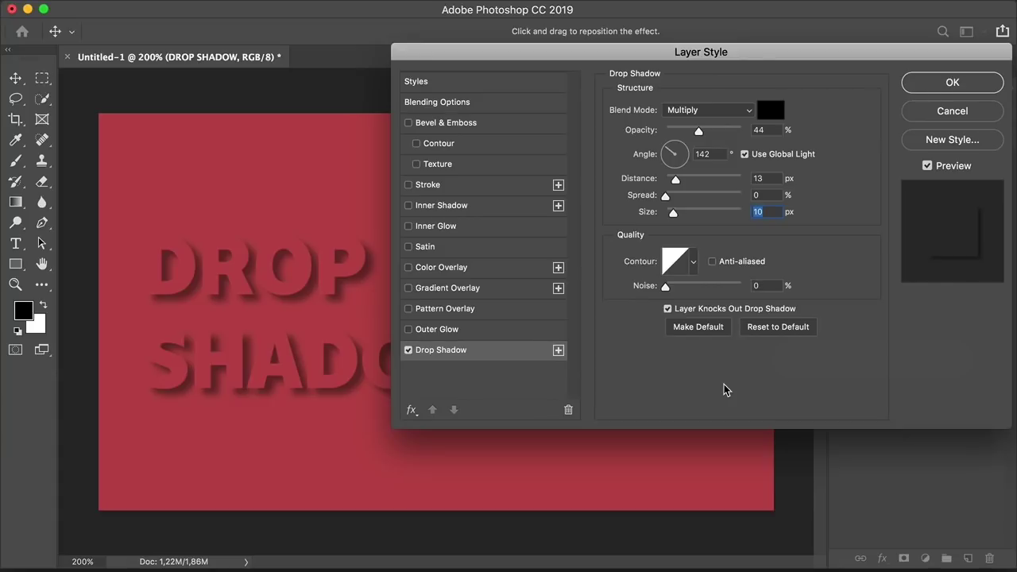
Stack two more drop shadows on the text layer with the same settings, and delete both extra ones
click(559, 352)
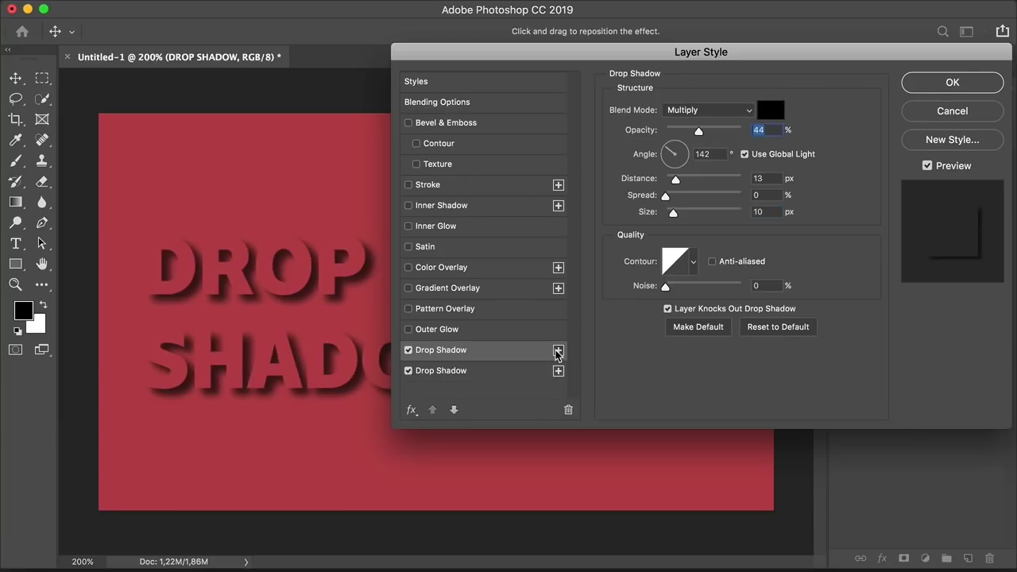
click(559, 351)
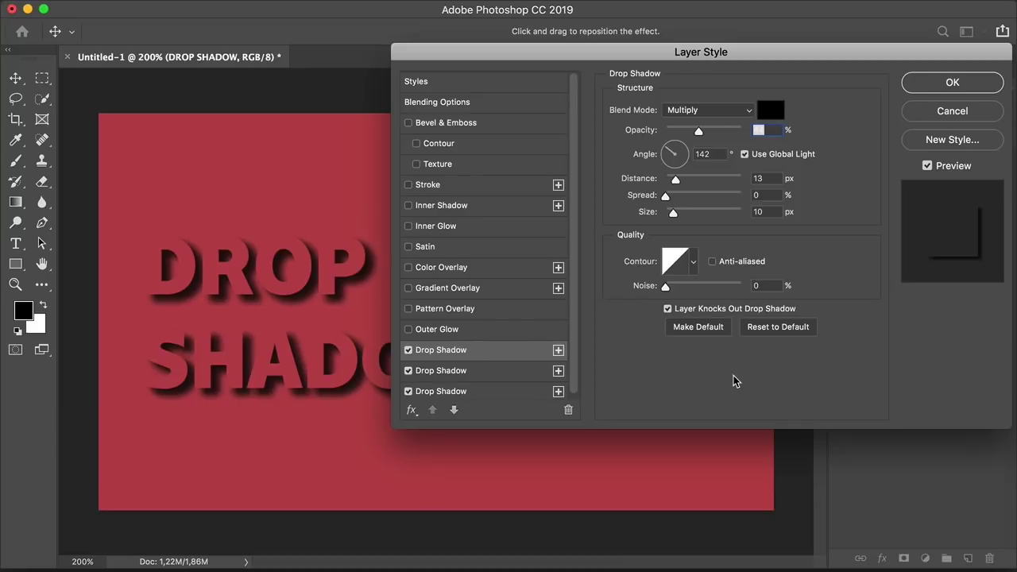
click(550, 396)
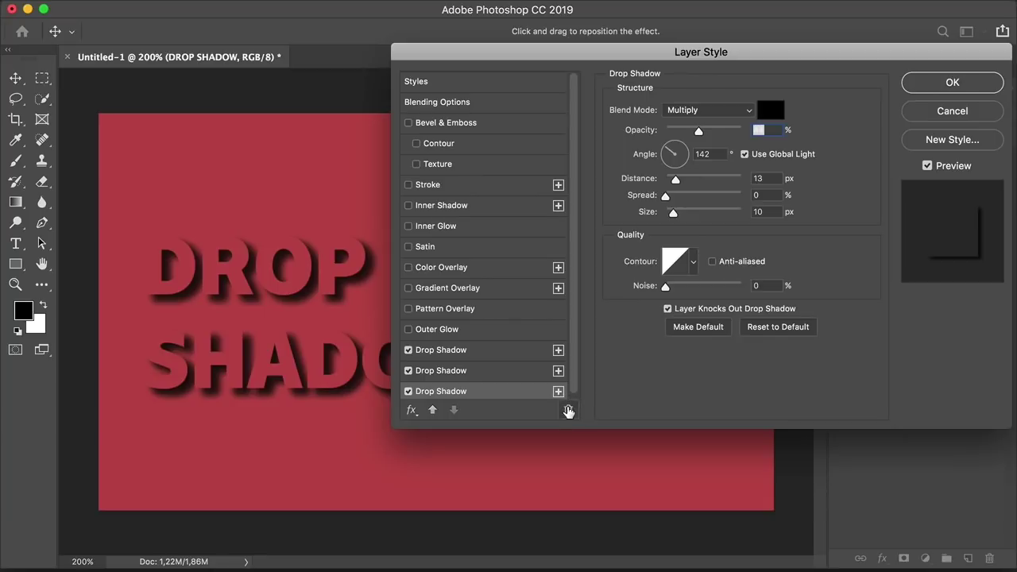
click(569, 410)
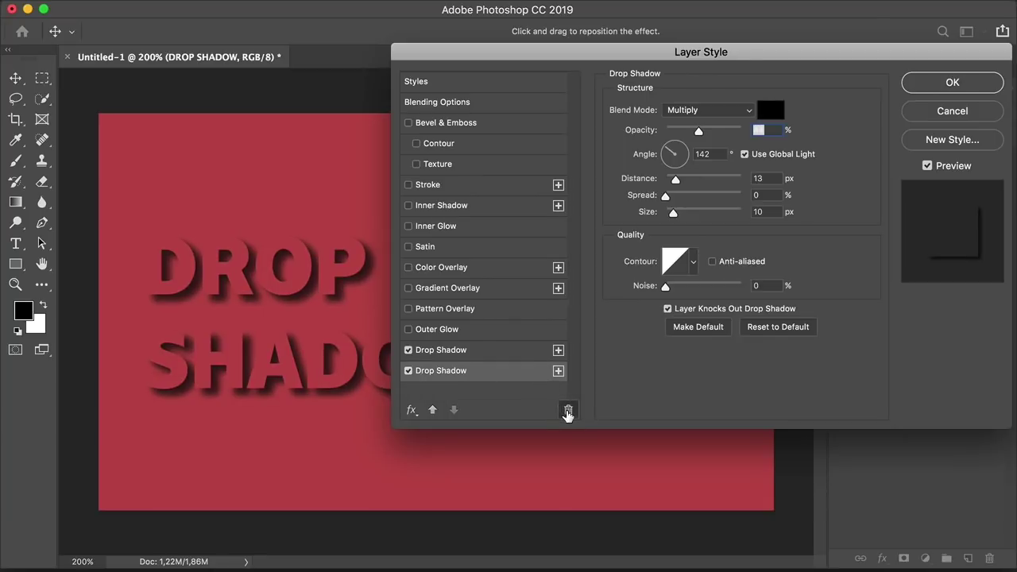
click(569, 410)
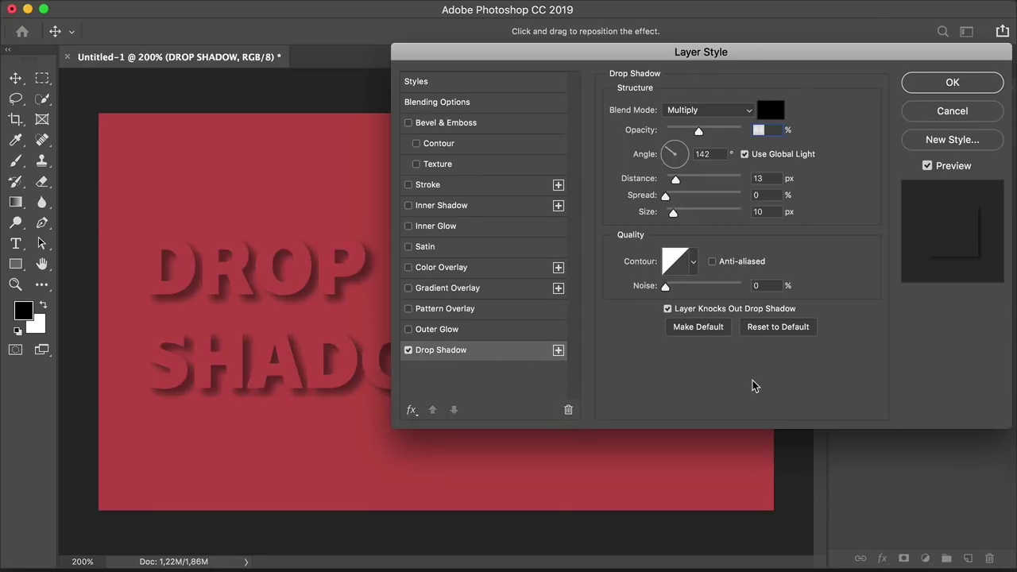
Apply the layer style with the single remaining drop shadow to the text layer
click(969, 85)
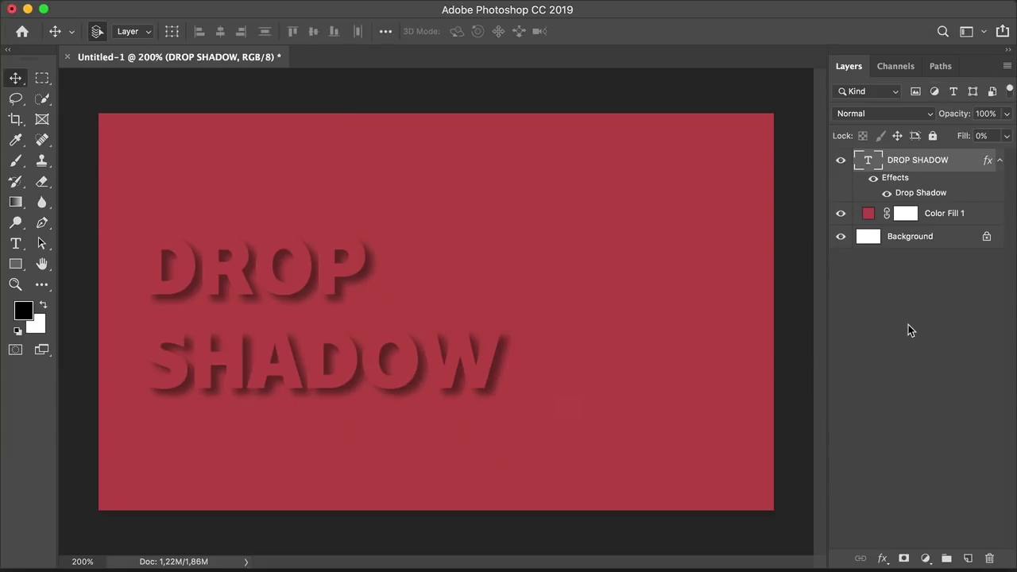